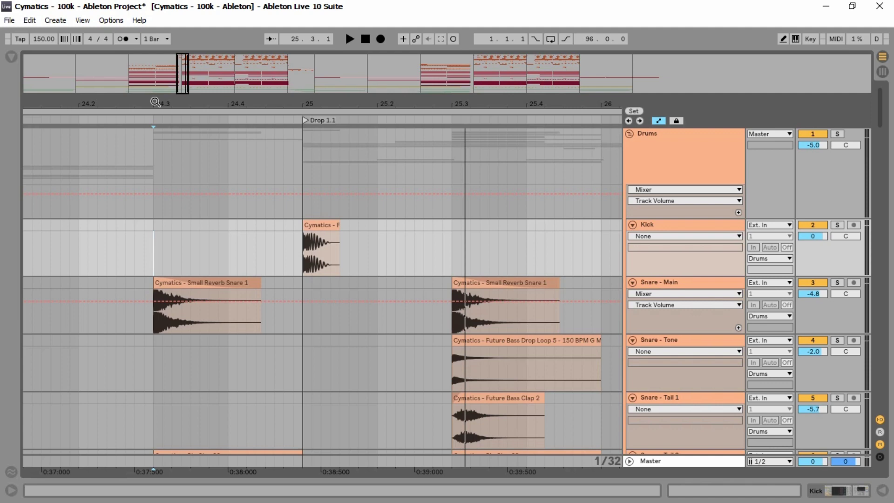
Step: Play the arrangement through the drops while looking over the tracks from Drums to FX, and stop playback
{"action": "key", "text": "space"}
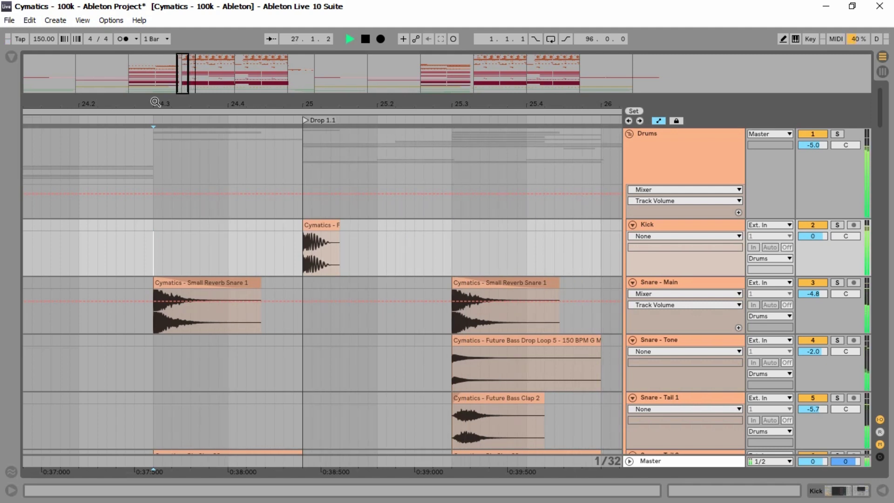
{"action": "left_click_drag", "start_coordinate": [155, 101], "coordinate": [154, 91]}
{"action": "scroll", "coordinate": [507, 278], "scroll_direction": "down", "scroll_amount": 10}
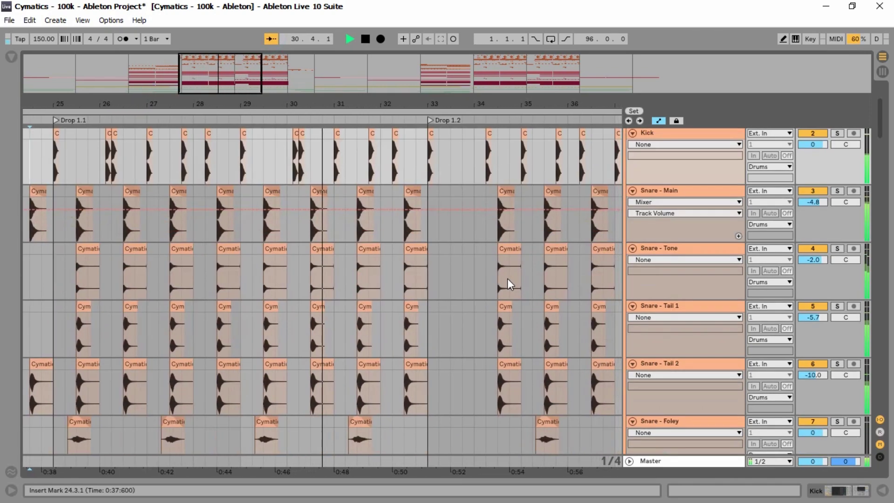
{"action": "scroll", "coordinate": [568, 279], "scroll_direction": "up", "scroll_amount": 3}
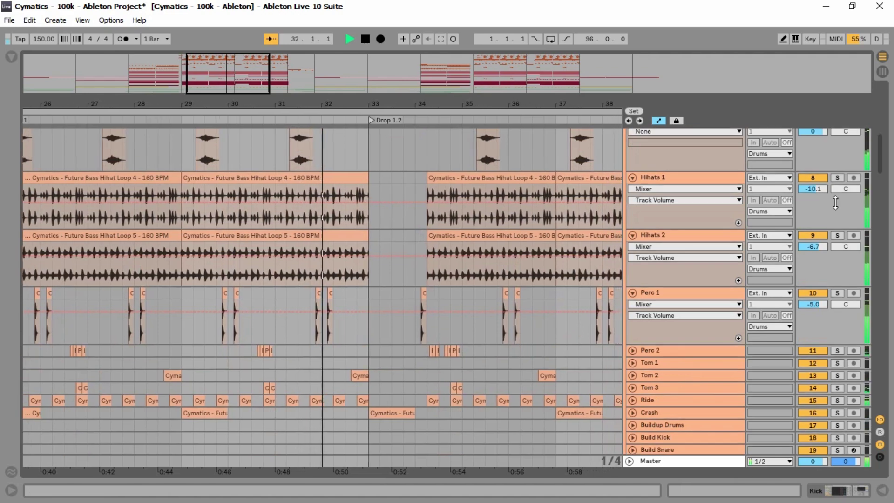
{"action": "left_click", "coordinate": [837, 178]}
{"action": "scroll", "coordinate": [687, 248], "scroll_direction": "down", "scroll_amount": 20}
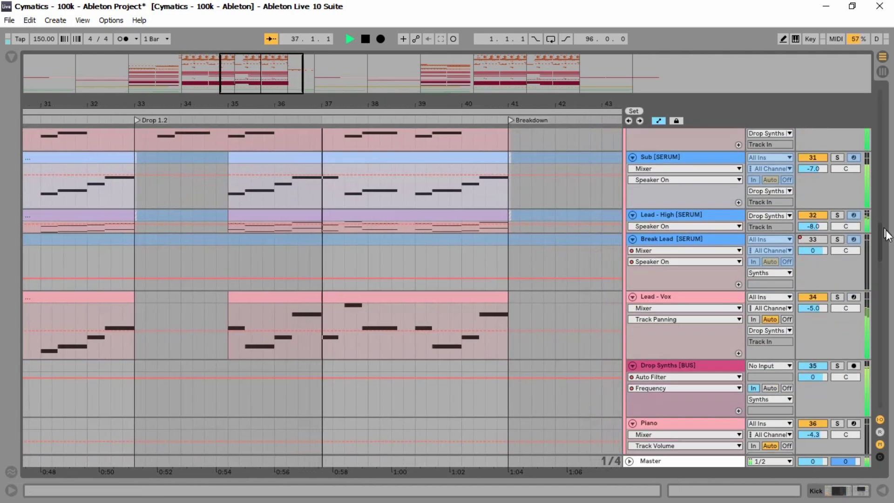
{"action": "left_click_drag", "start_coordinate": [885, 231], "coordinate": [887, 372]}
{"action": "key", "text": "space"}
{"action": "key", "text": "minus"}
{"action": "key", "text": "minus"}
{"action": "key", "text": "minus"}
{"action": "left_click_drag", "start_coordinate": [439, 98], "coordinate": [422, 94]}
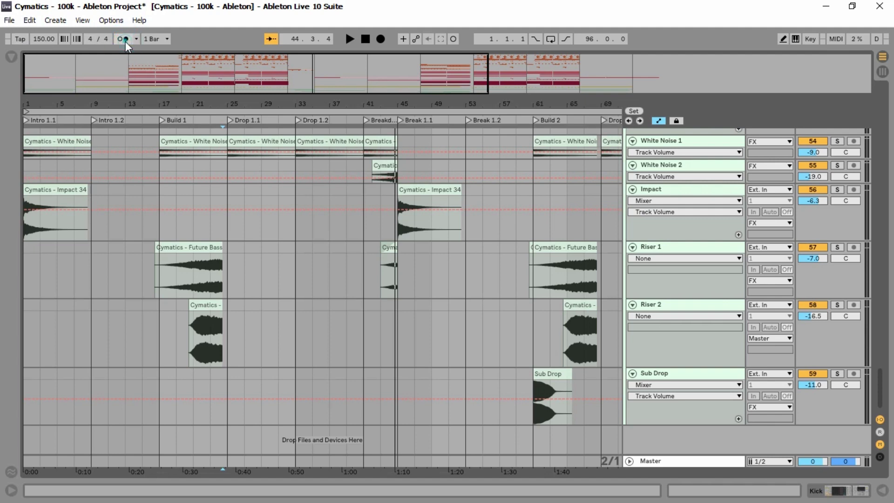
{"action": "left_click", "coordinate": [154, 40]}
{"action": "left_click", "coordinate": [155, 41]}
Step: Show the browser and look through the Favorites, Blue and Purple collections
{"action": "left_click", "coordinate": [13, 59]}
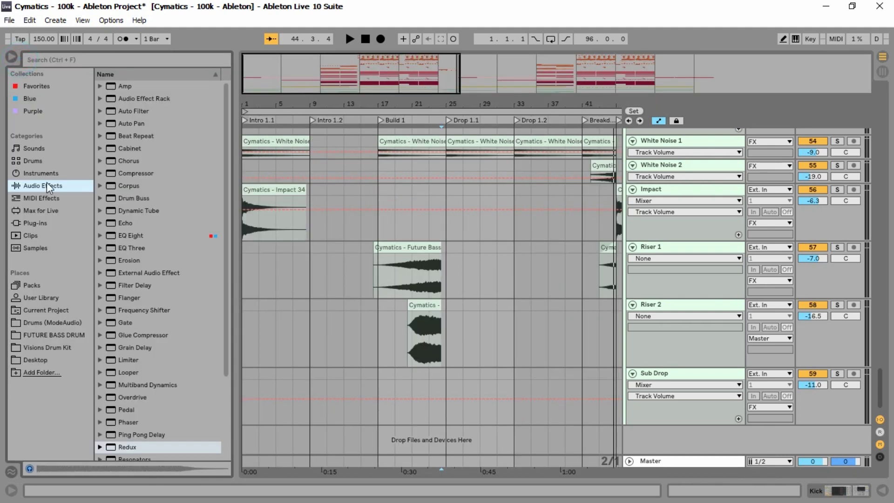
{"action": "left_click", "coordinate": [45, 87]}
{"action": "left_click", "coordinate": [44, 99]}
{"action": "left_click", "coordinate": [45, 111]}
{"action": "left_click", "coordinate": [45, 101]}
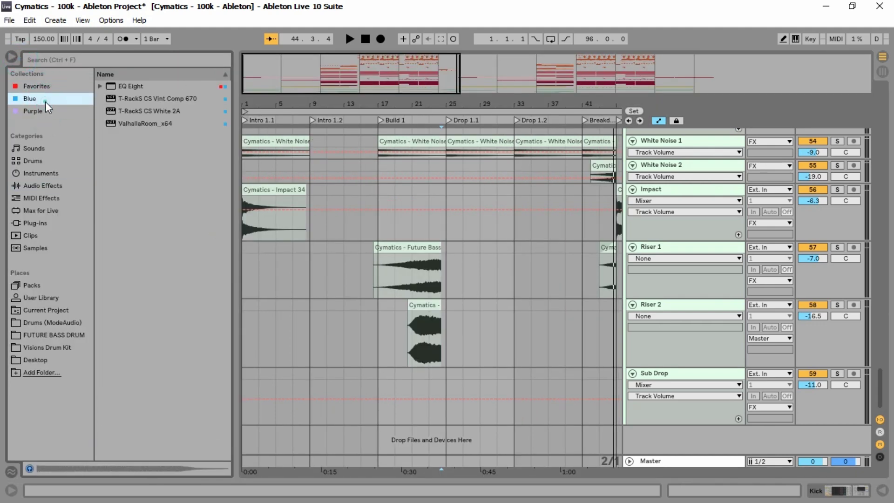
{"action": "left_click", "coordinate": [45, 87]}
{"action": "left_click", "coordinate": [45, 99]}
{"action": "left_click", "coordinate": [48, 113]}
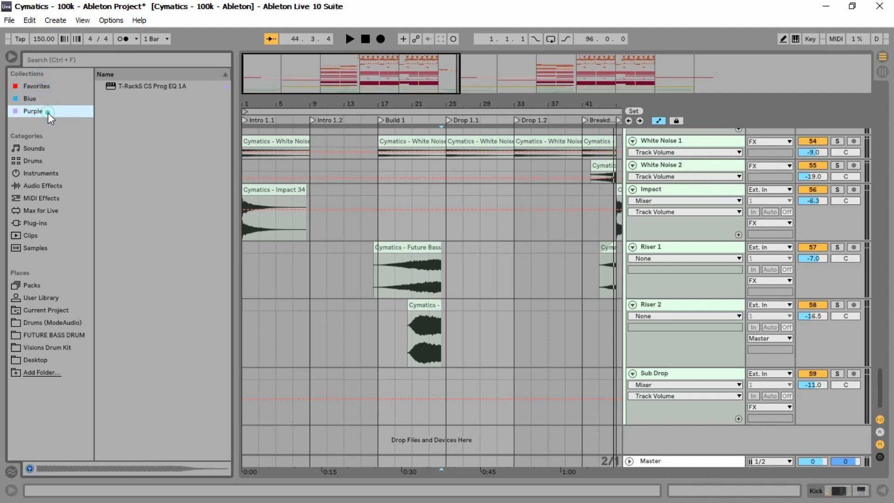
{"action": "left_click", "coordinate": [42, 97]}
{"action": "left_click", "coordinate": [47, 112]}
{"action": "left_click", "coordinate": [37, 85]}
{"action": "left_click", "coordinate": [41, 97]}
{"action": "left_click", "coordinate": [45, 111]}
Step: Browse the Sounds, Drums and Instruments categories, including the preset folders under Wavetable
{"action": "left_click", "coordinate": [46, 147]}
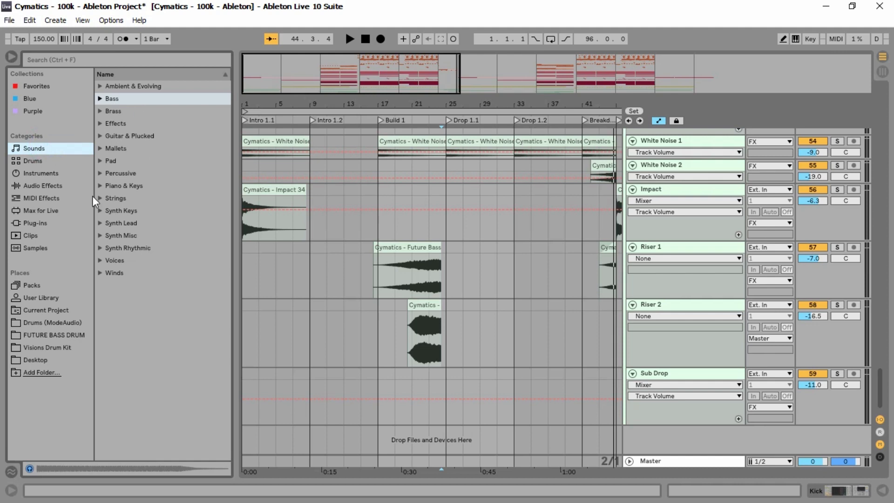
{"action": "left_click", "coordinate": [33, 161]}
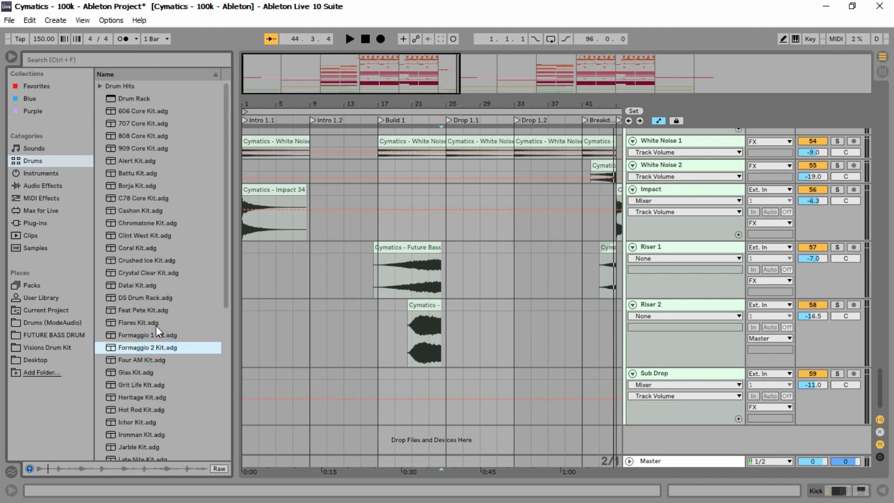
{"action": "scroll", "coordinate": [176, 248], "scroll_direction": "down", "scroll_amount": 4}
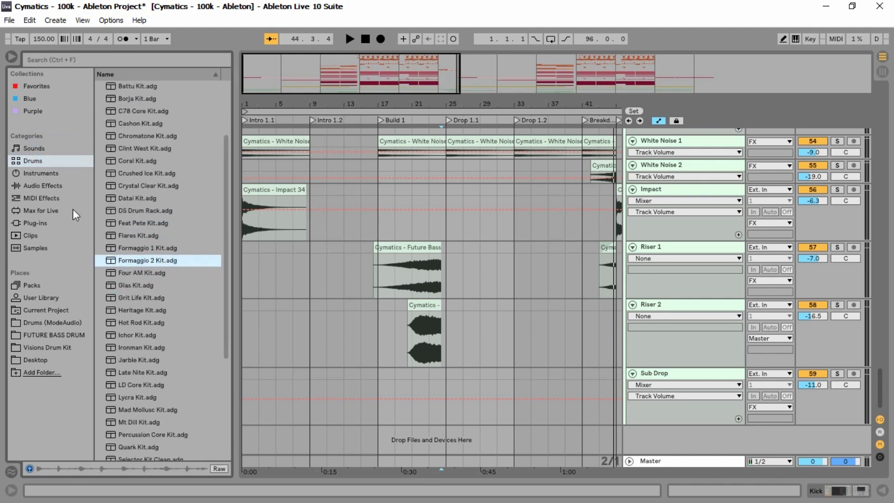
{"action": "left_click", "coordinate": [40, 173]}
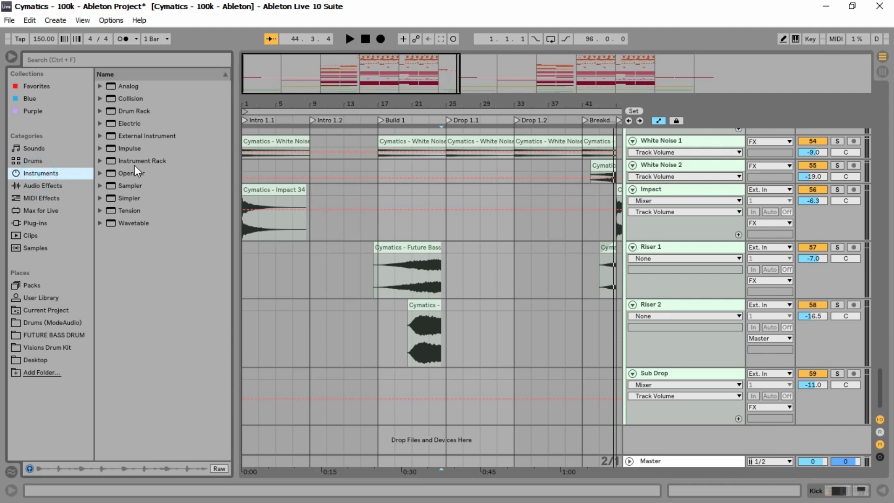
{"action": "left_click", "coordinate": [114, 111]}
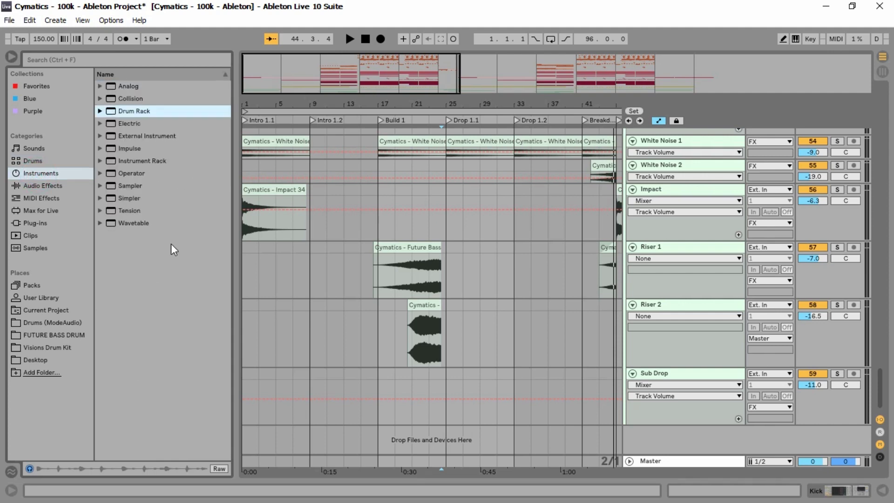
{"action": "left_click", "coordinate": [100, 224]}
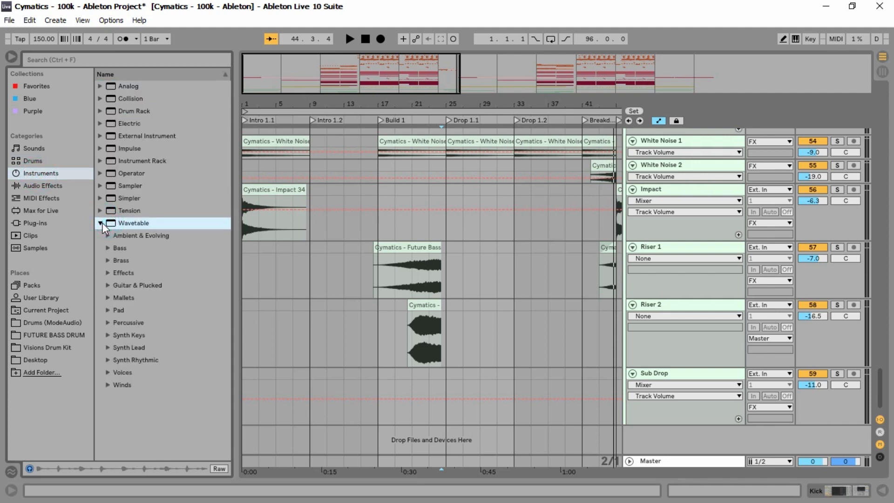
{"action": "left_click", "coordinate": [100, 223]}
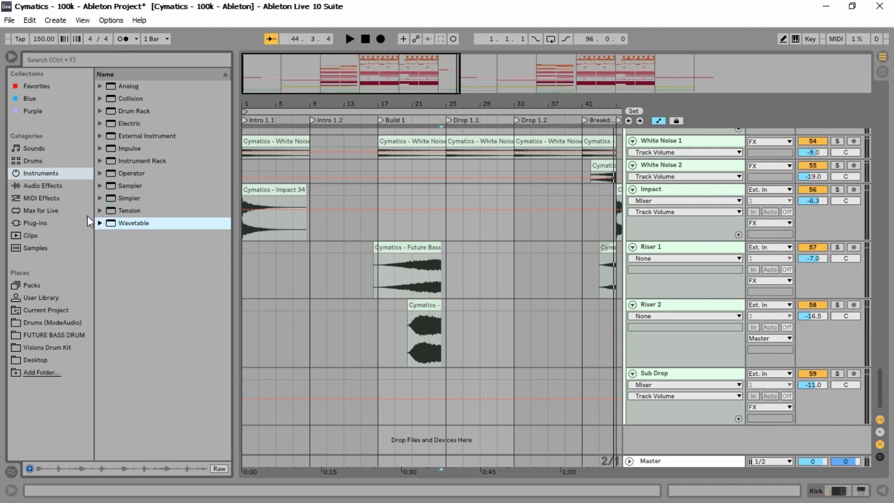
Step: Browse the Audio Effects, MIDI Effects, Max for Live, Plug-ins and Clips categories
{"action": "left_click", "coordinate": [60, 187]}
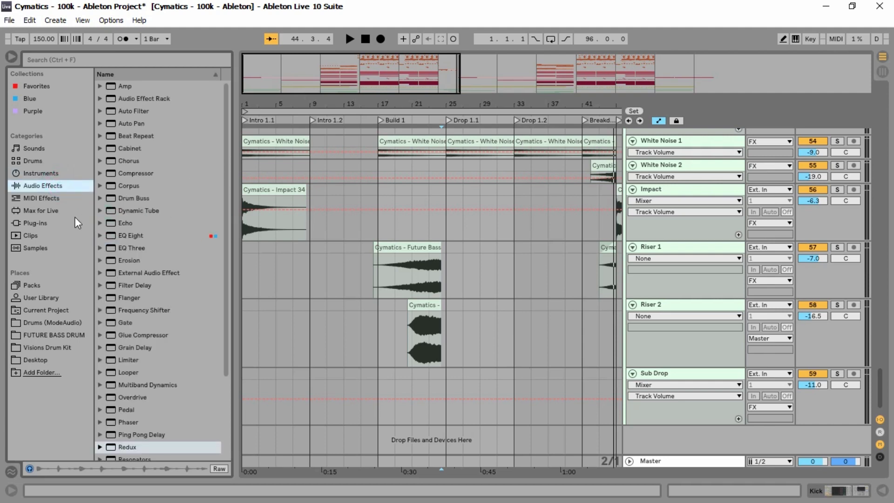
{"action": "left_click", "coordinate": [66, 199]}
{"action": "left_click", "coordinate": [58, 213]}
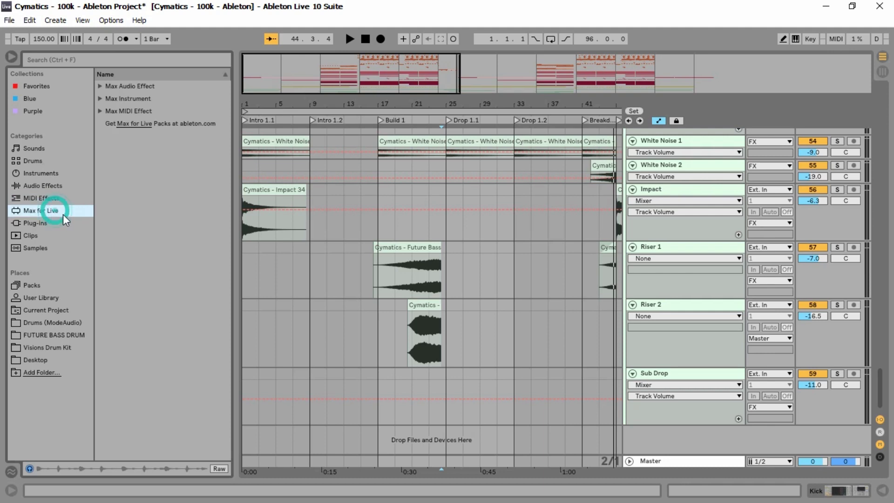
{"action": "left_click", "coordinate": [37, 223]}
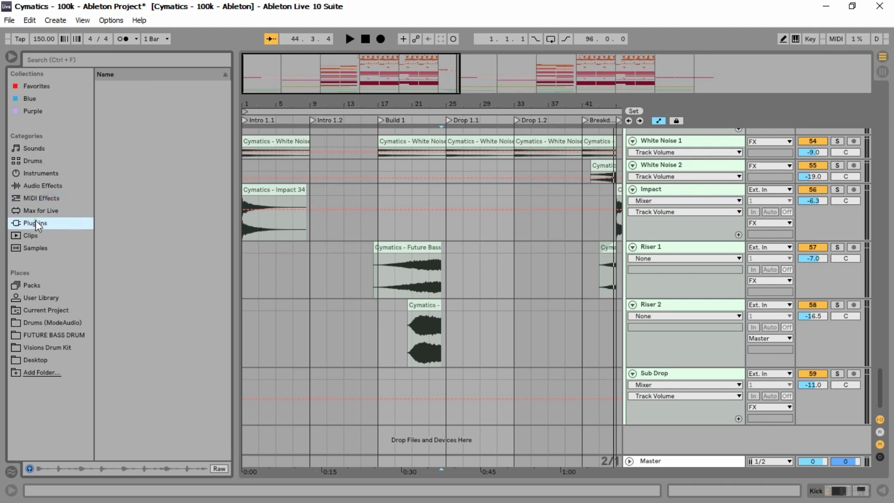
{"action": "left_click_drag", "start_coordinate": [226, 207], "coordinate": [236, 186]}
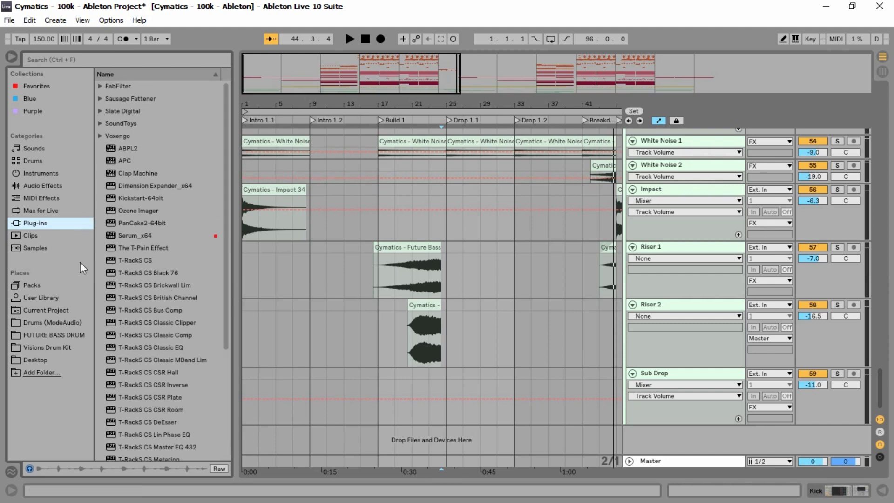
{"action": "left_click", "coordinate": [39, 235]}
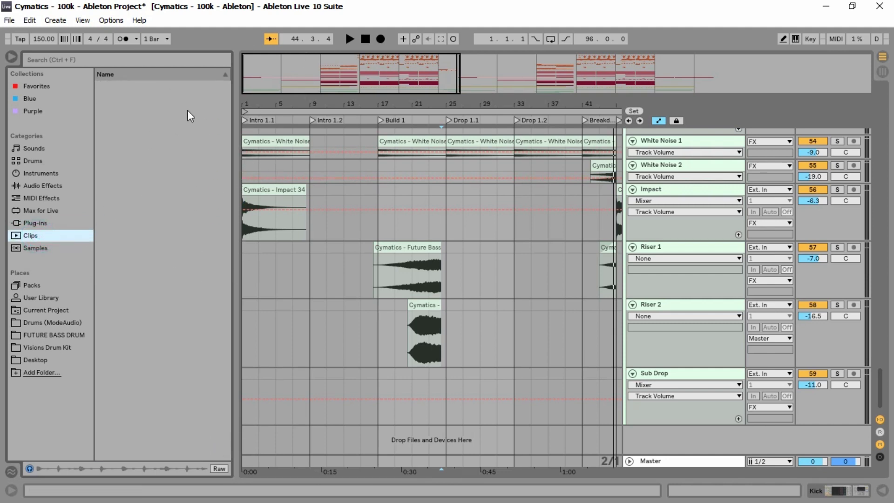
Step: Look through the Samples category and preview several sounds, including Snare Acoustic Crystal.aif
{"action": "left_click", "coordinate": [44, 249]}
{"action": "left_click", "coordinate": [226, 87]}
{"action": "mouse_move", "coordinate": [228, 109]}
{"action": "left_mouse_down"}
{"action": "mouse_move", "coordinate": [225, 148]}
{"action": "mouse_move", "coordinate": [240, 102]}
{"action": "left_mouse_up"}
{"action": "scroll", "coordinate": [186, 145], "scroll_direction": "up", "scroll_amount": 9}
{"action": "left_click", "coordinate": [186, 142]}
{"action": "left_click", "coordinate": [189, 180]}
{"action": "left_click_drag", "start_coordinate": [225, 93], "coordinate": [227, 350]}
{"action": "left_click", "coordinate": [177, 260]}
{"action": "left_click", "coordinate": [154, 302]}
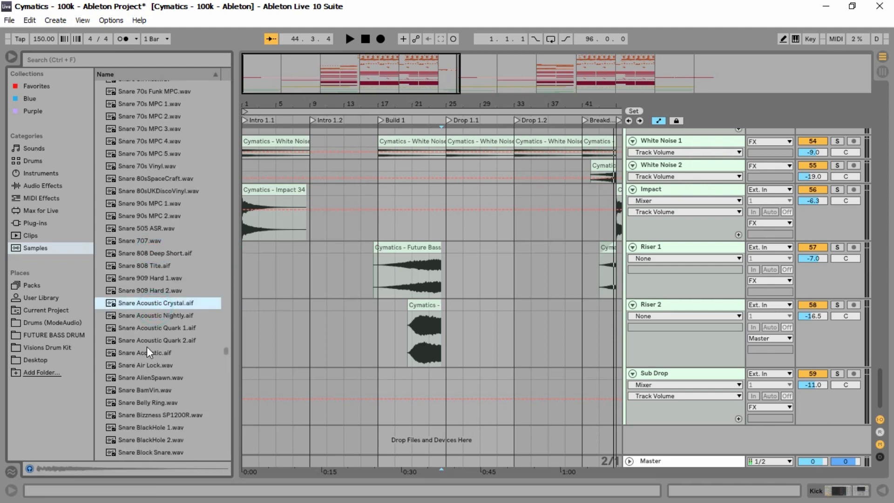
Step: Look through the Drums (ModeAudio), FUTURE BASS DRUM and Visions Drum Kit folders, including the Visions Extras subfolder
{"action": "left_click", "coordinate": [53, 322]}
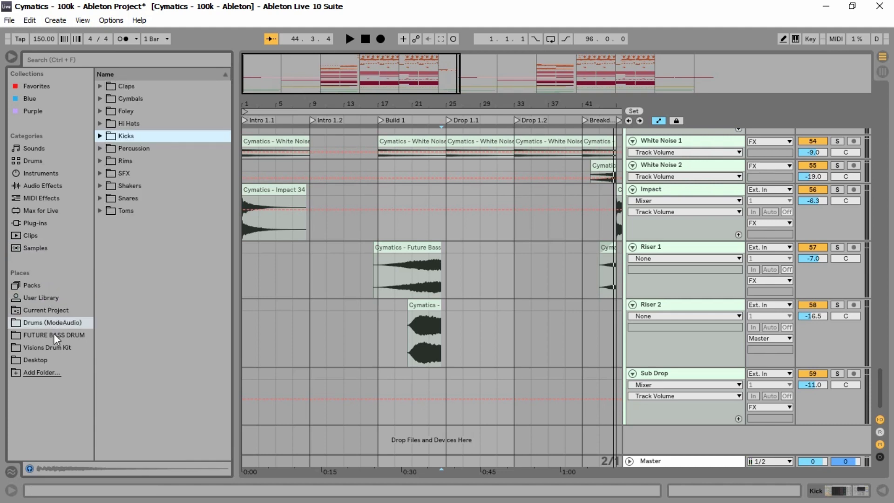
{"action": "left_click", "coordinate": [56, 336]}
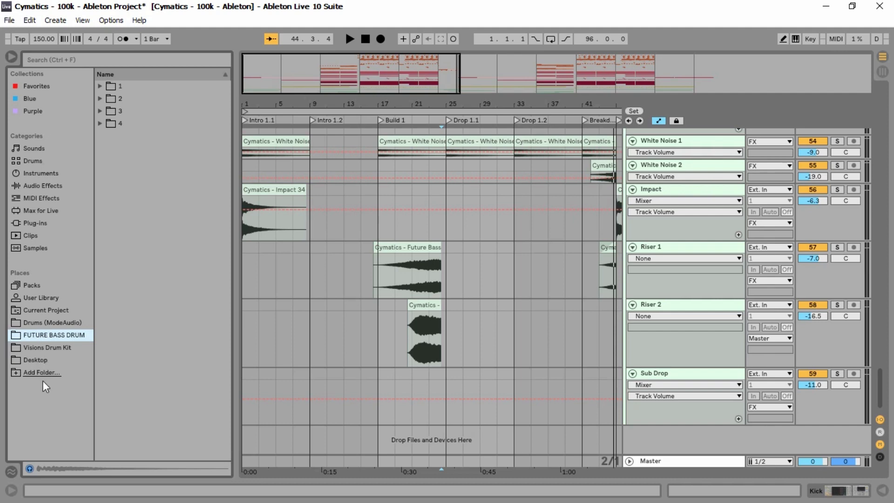
{"action": "left_click", "coordinate": [61, 350]}
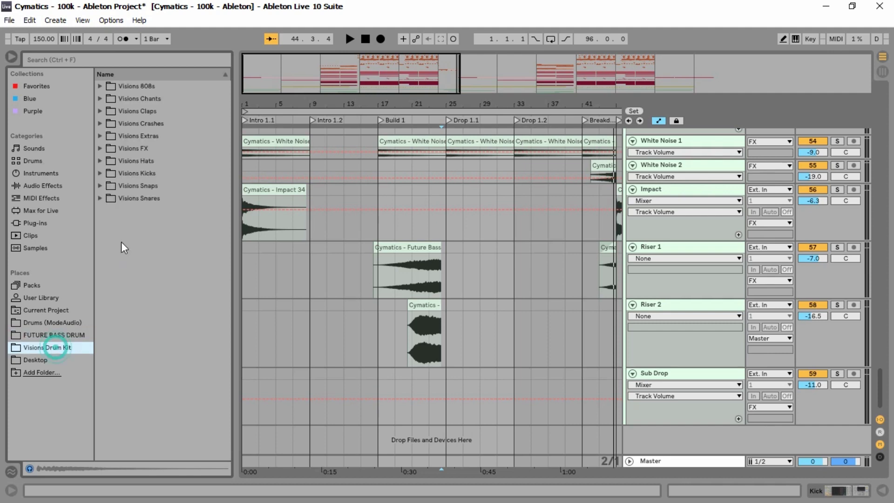
{"action": "left_click", "coordinate": [99, 136]}
{"action": "key", "text": "Down"}
{"action": "key", "text": "Down"}
{"action": "left_click", "coordinate": [100, 137]}
Step: Look over the arrangement with its automation display toggled, and switch to Session View
{"action": "left_click_drag", "start_coordinate": [259, 100], "coordinate": [279, 142]}
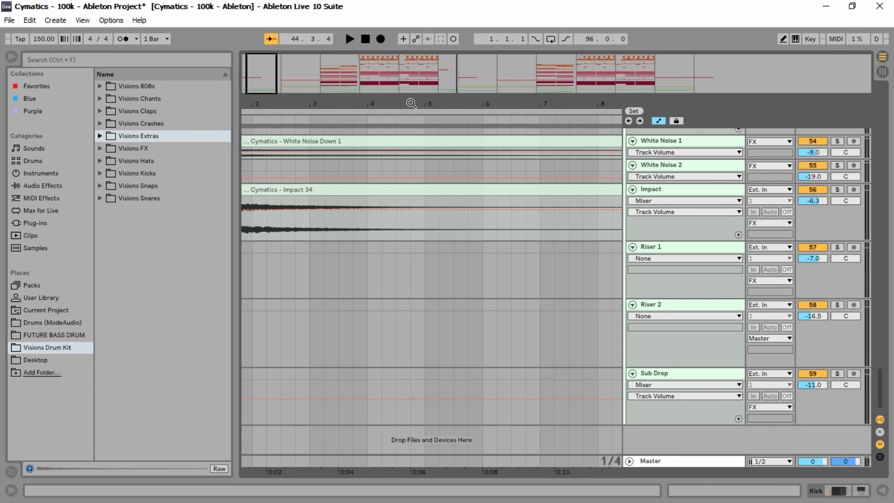
{"action": "left_click_drag", "start_coordinate": [390, 80], "coordinate": [375, 105]}
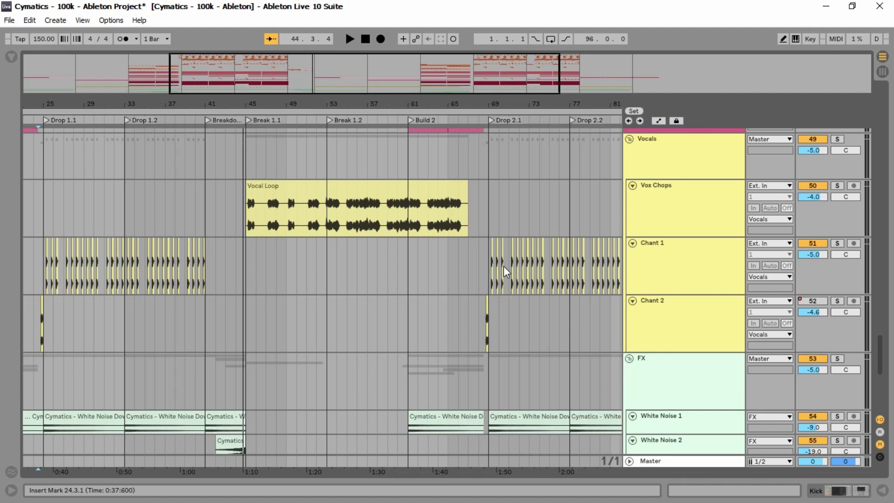
{"action": "key", "text": "a"}
{"action": "key", "text": "a"}
{"action": "scroll", "coordinate": [504, 266], "scroll_direction": "down", "scroll_amount": 3}
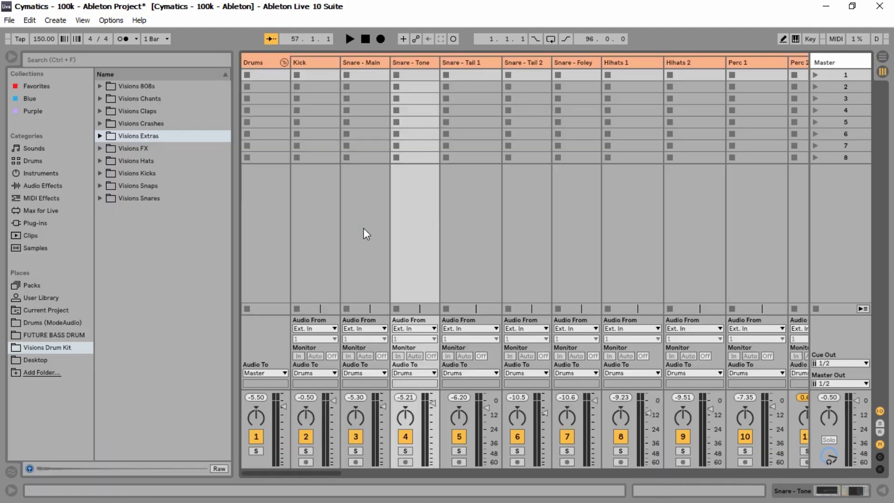
Step: Examine the Session View tracks and clip slots, selecting Kick, a Drums slot in scene 1, and the Snare - Tone slots down to scene 8
{"action": "left_click", "coordinate": [364, 232]}
{"action": "left_click", "coordinate": [312, 232]}
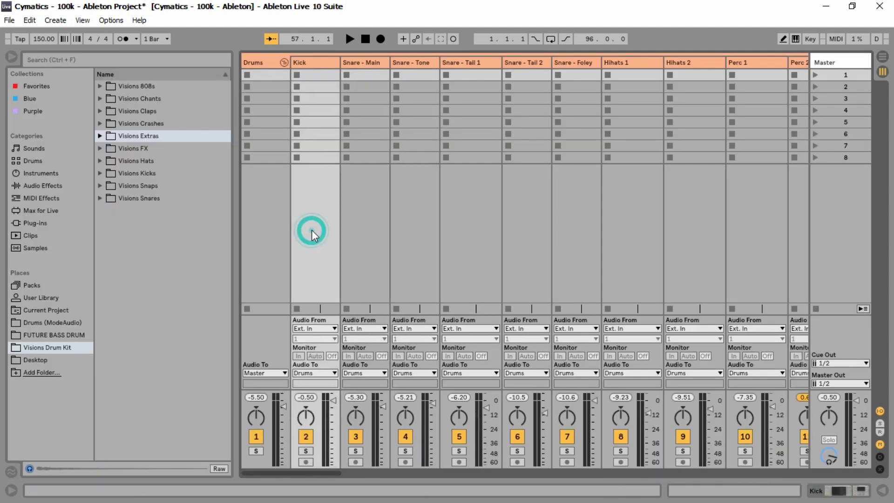
{"action": "left_click", "coordinate": [268, 76]}
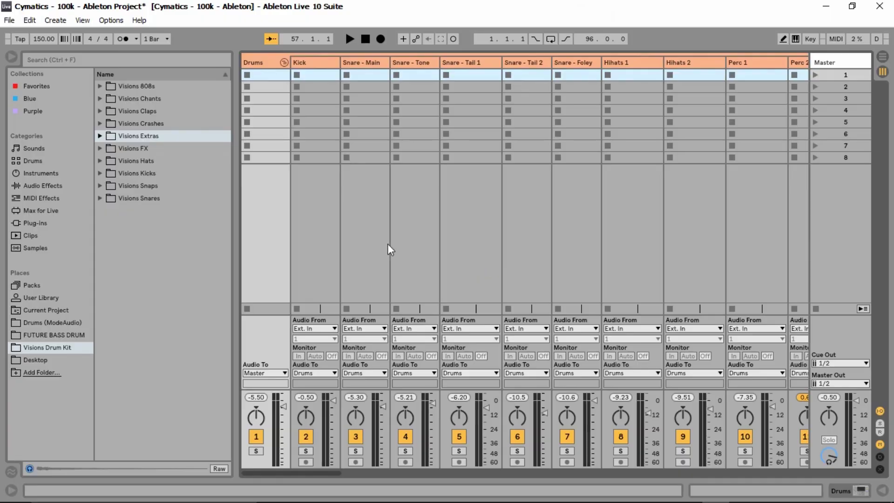
{"action": "left_click", "coordinate": [426, 75]}
{"action": "left_click", "coordinate": [424, 87]}
{"action": "left_click", "coordinate": [423, 99]}
{"action": "left_click", "coordinate": [424, 112]}
{"action": "left_click", "coordinate": [424, 123]}
{"action": "left_click", "coordinate": [424, 135]}
{"action": "left_click", "coordinate": [424, 141]}
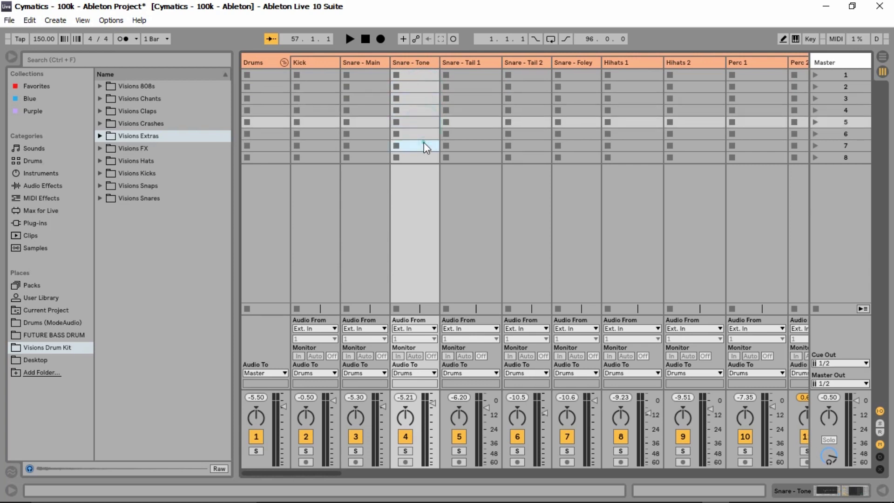
{"action": "left_click", "coordinate": [423, 158]}
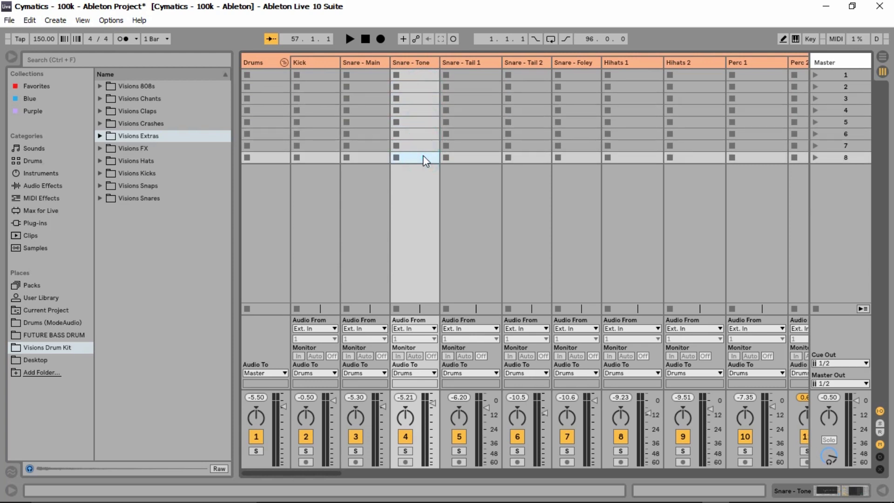
Step: Return to Arrangement View, select the White Noise 2 track and open the clip detail view
{"action": "left_click", "coordinate": [883, 57]}
{"action": "scroll", "coordinate": [680, 251], "scroll_direction": "up", "scroll_amount": 2}
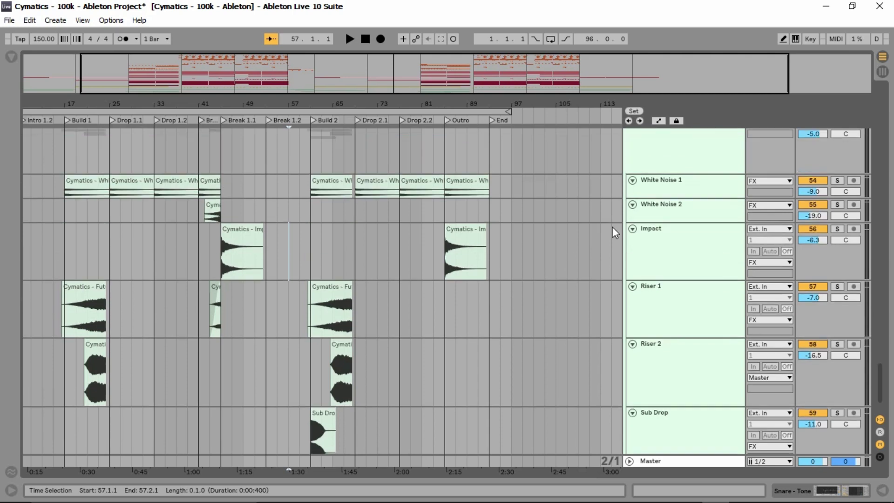
{"action": "left_click", "coordinate": [679, 251]}
{"action": "left_click", "coordinate": [676, 208]}
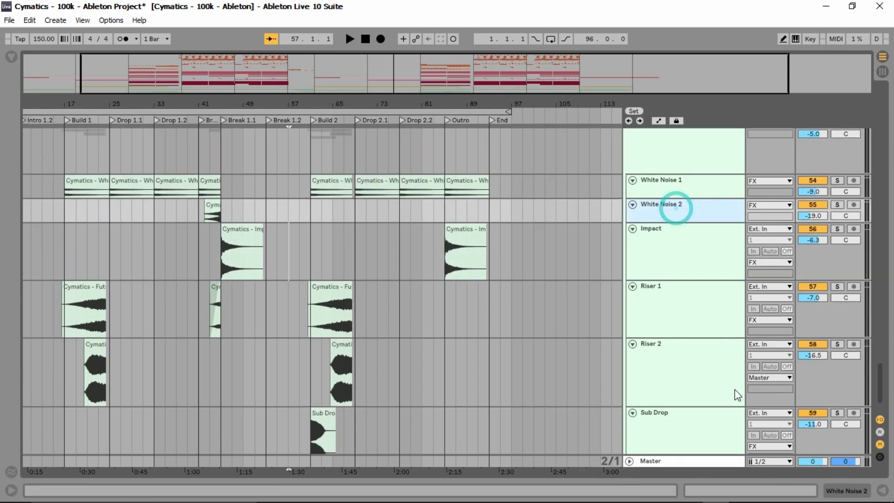
{"action": "left_click", "coordinate": [743, 485]}
{"action": "scroll", "coordinate": [503, 251], "scroll_direction": "down", "scroll_amount": 3}
{"action": "scroll", "coordinate": [489, 205], "scroll_direction": "up", "scroll_amount": 10}
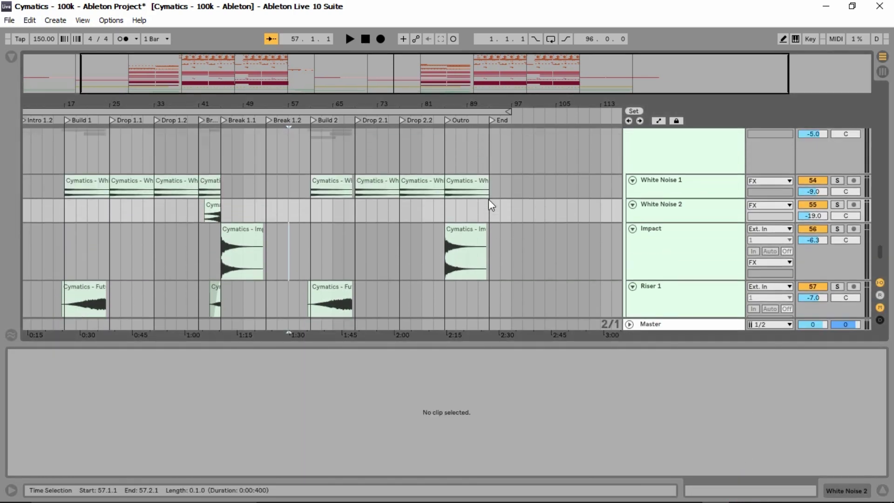
{"action": "scroll", "coordinate": [488, 200], "scroll_direction": "down", "scroll_amount": 3}
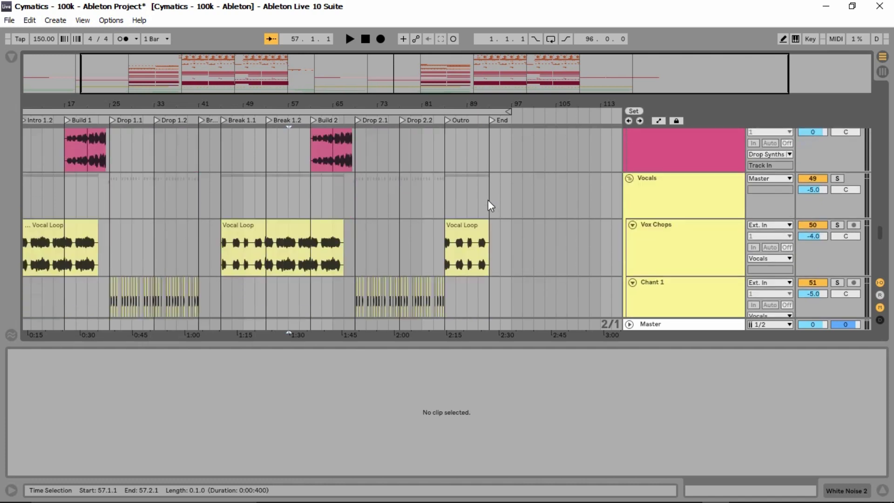
Step: Mark bars 95 to 109 on the Vocals track, and select the Piano clip at Break 1.1 to show its MIDI notes
{"action": "left_click", "coordinate": [405, 195]}
{"action": "left_click_drag", "start_coordinate": [499, 190], "coordinate": [579, 200]}
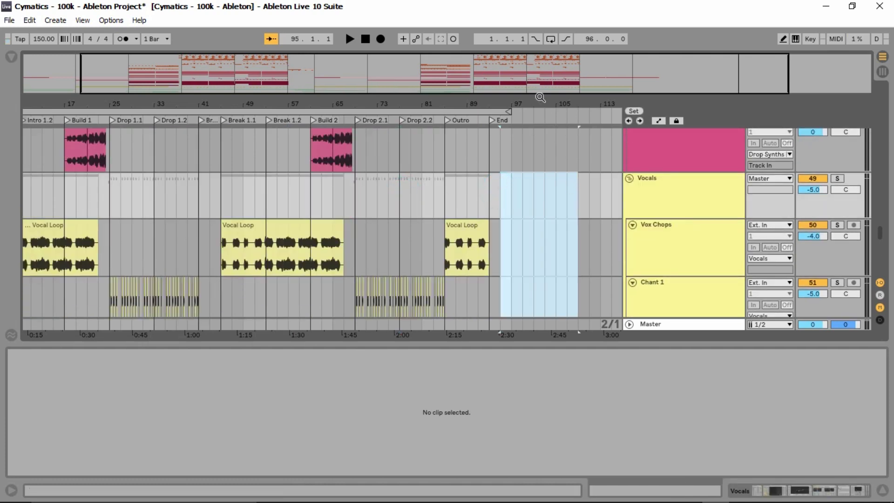
{"action": "scroll", "coordinate": [522, 200], "scroll_direction": "up", "scroll_amount": 8}
{"action": "scroll", "coordinate": [518, 200], "scroll_direction": "up", "scroll_amount": 6}
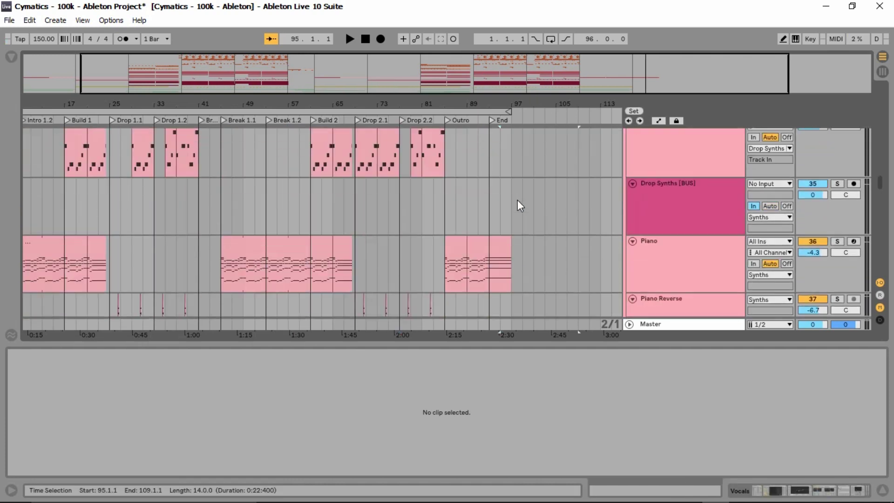
{"action": "scroll", "coordinate": [482, 222], "scroll_direction": "down", "scroll_amount": 2}
{"action": "left_click", "coordinate": [284, 206]}
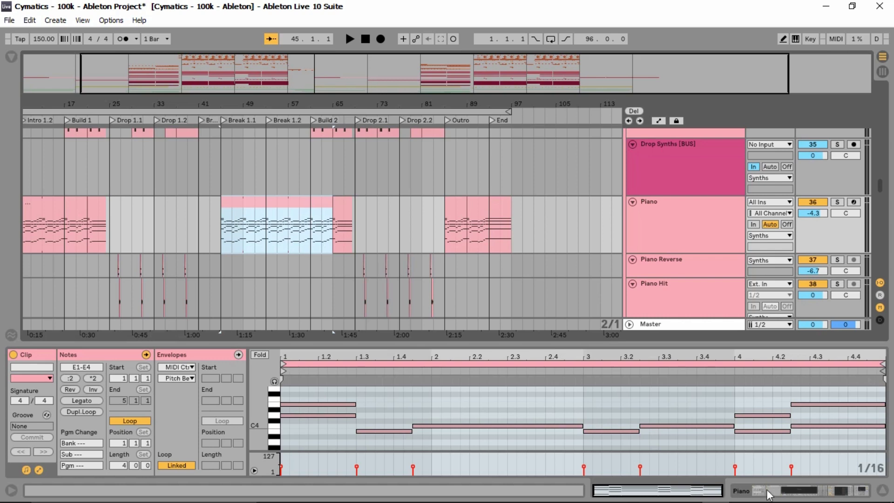
Step: Look through the Piano track's device chain, switching between its devices and the clip's notes
{"action": "left_click", "coordinate": [800, 492]}
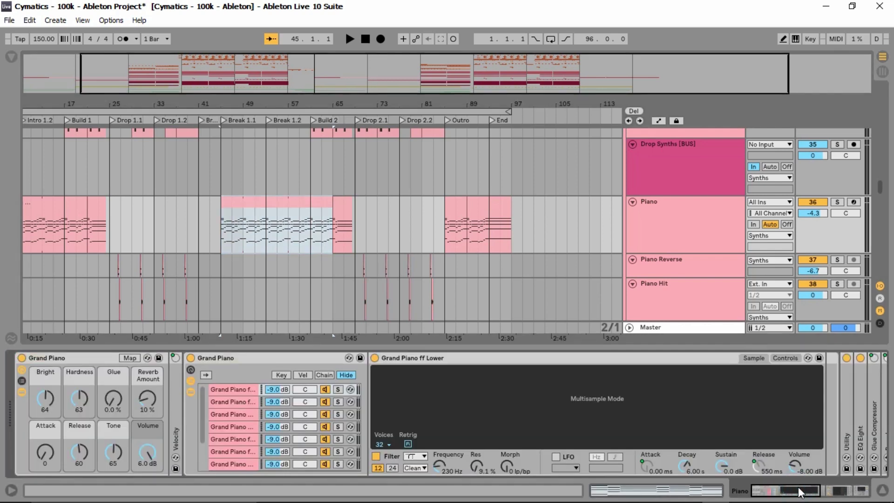
{"action": "mouse_move", "coordinate": [807, 495]}
{"action": "left_mouse_down"}
{"action": "mouse_move", "coordinate": [844, 497]}
{"action": "mouse_move", "coordinate": [787, 495]}
{"action": "mouse_move", "coordinate": [806, 488]}
{"action": "left_mouse_up"}
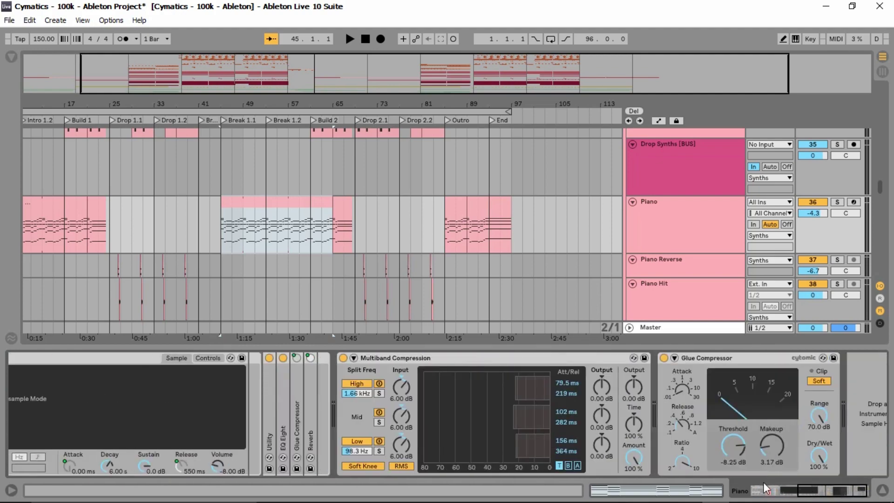
{"action": "left_click", "coordinate": [696, 491]}
{"action": "left_click", "coordinate": [801, 490]}
Step: Show the browser and add the EQ Eight audio effect to the end of the Piano track's device chain
{"action": "left_click", "coordinate": [883, 71]}
{"action": "left_click", "coordinate": [152, 234]}
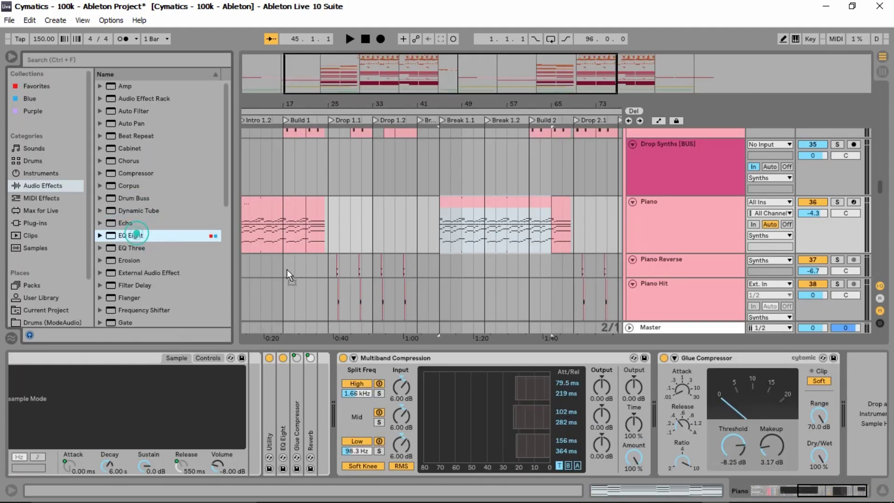
{"action": "left_click_drag", "start_coordinate": [287, 274], "coordinate": [860, 421]}
Step: Browse the Max for Live and Plug-ins categories, and add T-RackS CS Prog EQ 1A after EQ Eight on the Piano track
{"action": "left_click", "coordinate": [40, 211]}
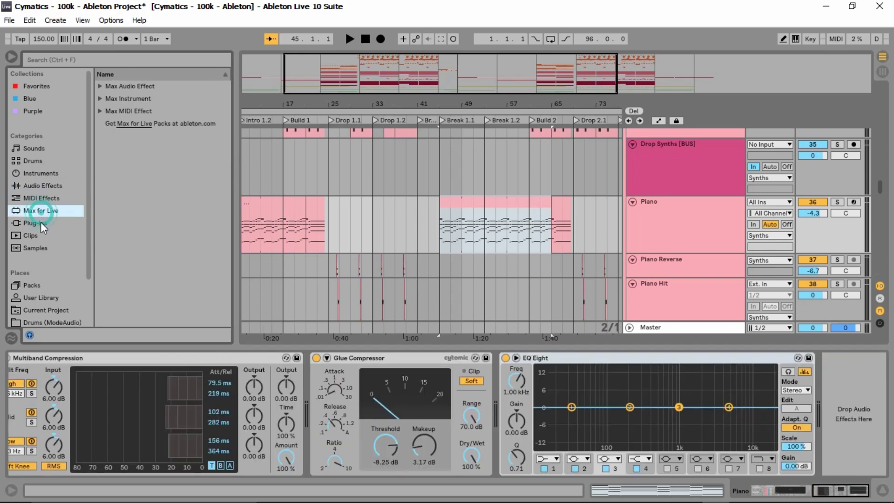
{"action": "left_click", "coordinate": [42, 223]}
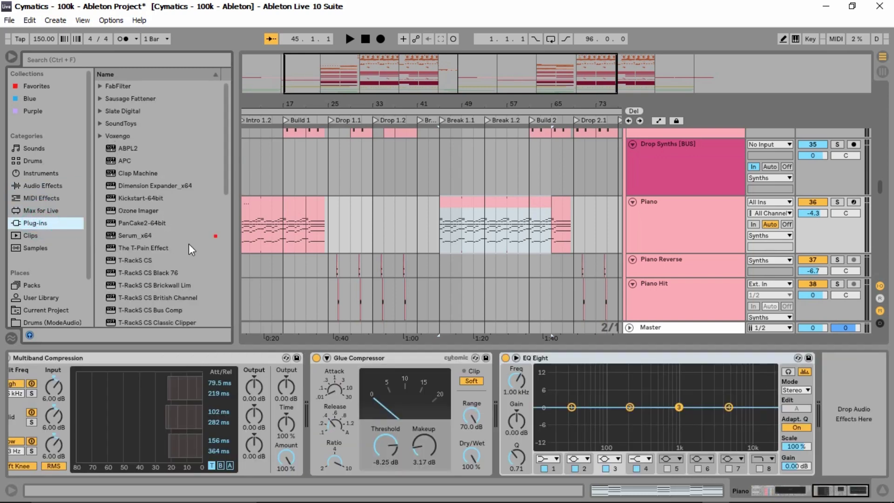
{"action": "scroll", "coordinate": [190, 252], "scroll_direction": "down", "scroll_amount": 10}
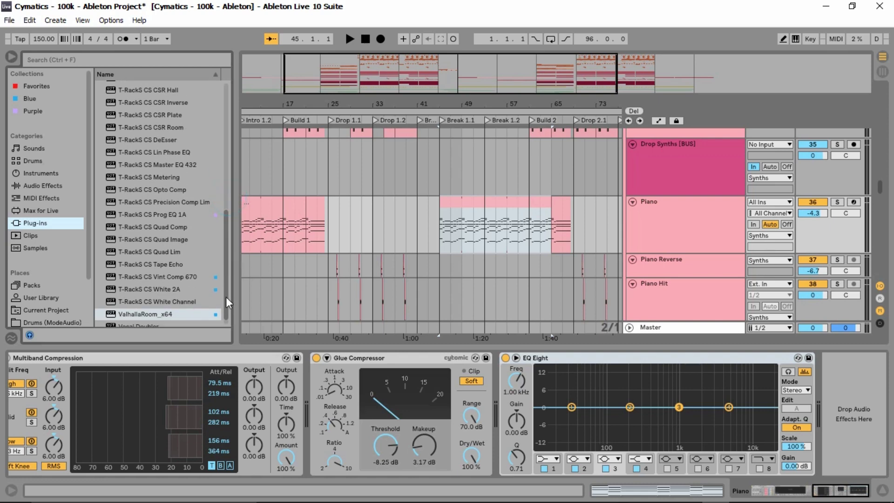
{"action": "left_click", "coordinate": [158, 214]}
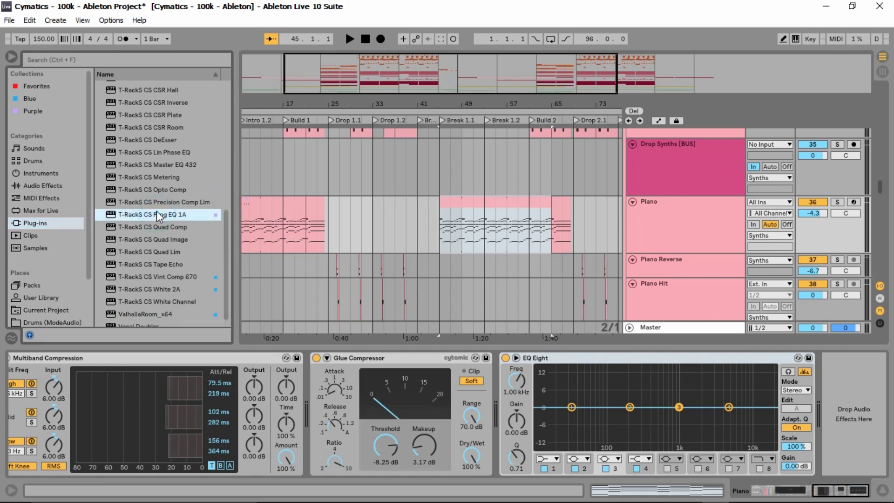
{"action": "left_click_drag", "start_coordinate": [143, 210], "coordinate": [818, 404]}
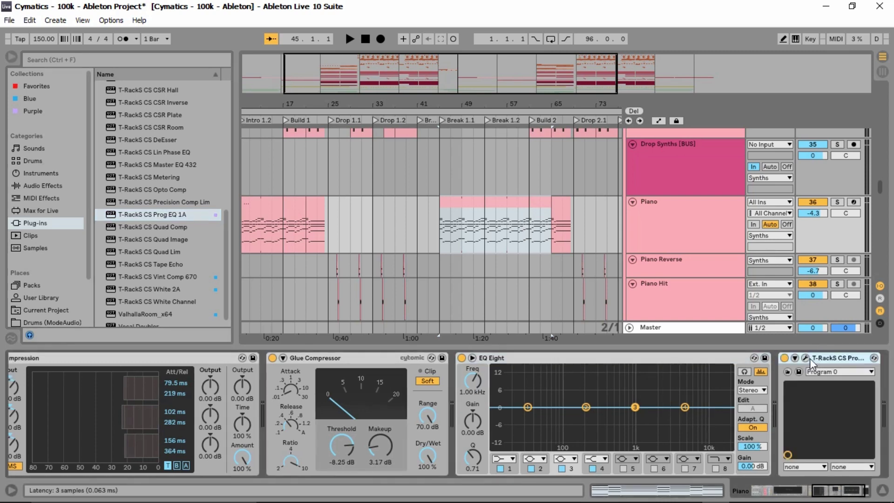
Step: Open the T-RackS CS Prog EQ 1A interface and set the low-frequency Boost to 0.1 and Atten to 0.5
{"action": "left_click", "coordinate": [805, 358]}
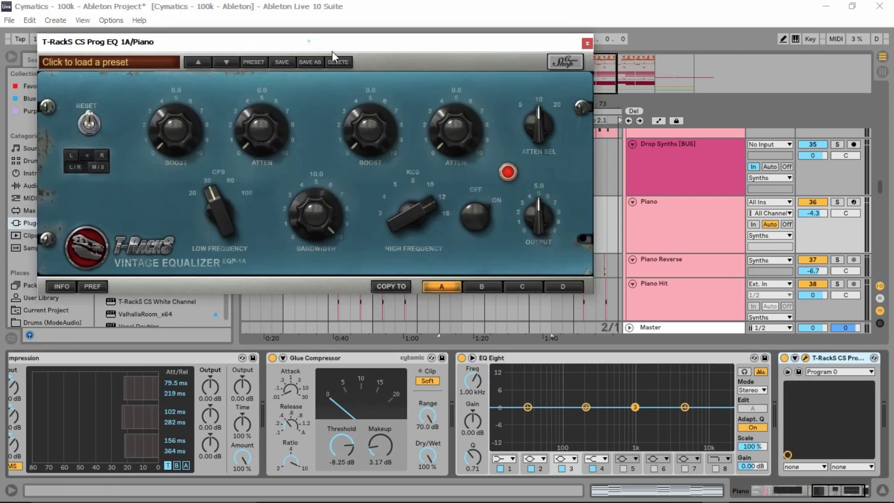
{"action": "left_click_drag", "start_coordinate": [332, 47], "coordinate": [468, 182]}
{"action": "left_click_drag", "start_coordinate": [380, 247], "coordinate": [381, 259]}
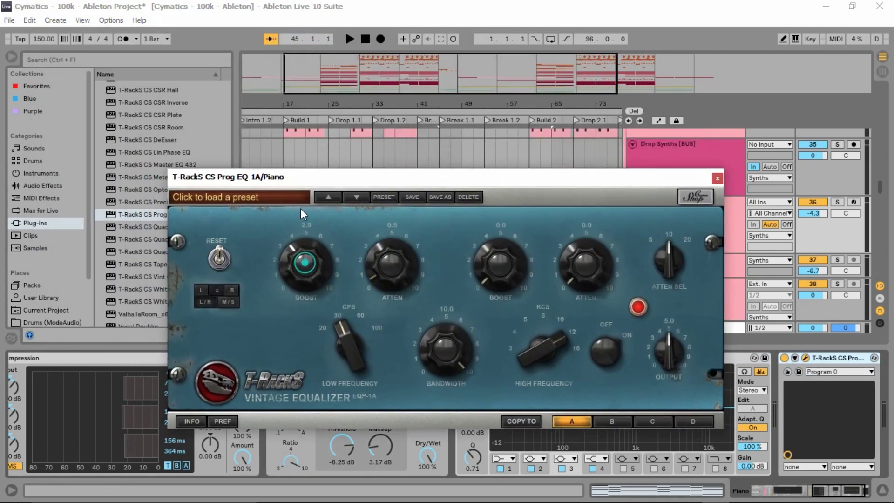
{"action": "left_click_drag", "start_coordinate": [301, 210], "coordinate": [302, 276]}
Step: Select two bars from bar 33 on the Drop Synths [BUS] track and fit the whole arrangement in view
{"action": "left_click", "coordinate": [365, 155]}
{"action": "left_click_drag", "start_coordinate": [389, 176], "coordinate": [406, 122]}
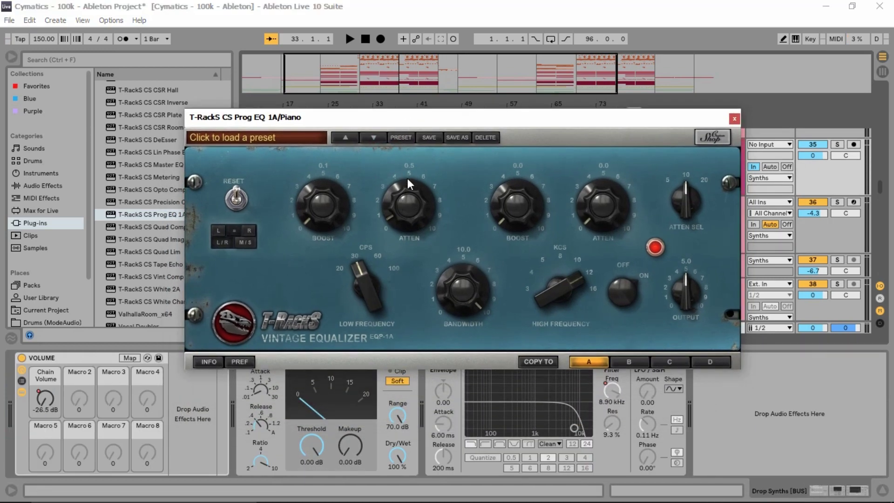
{"action": "left_click", "coordinate": [439, 77]}
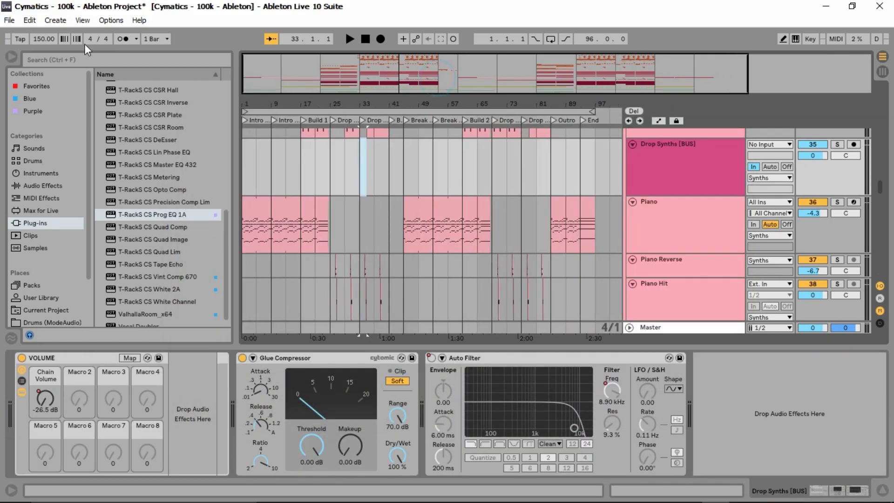
Step: Open the Export Audio/Video settings, choose the 48000 sample rate and list the Rendered Track options
{"action": "left_click", "coordinate": [10, 21]}
{"action": "left_click", "coordinate": [62, 204]}
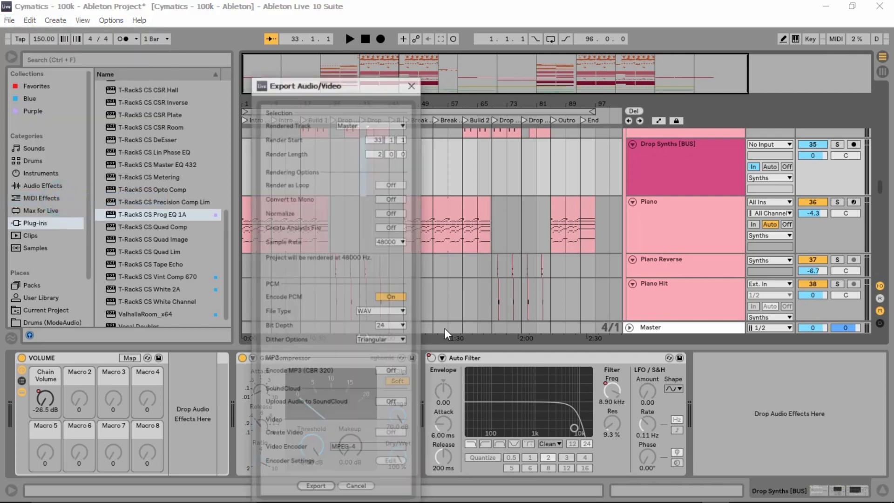
{"action": "left_click_drag", "start_coordinate": [354, 85], "coordinate": [521, 66]}
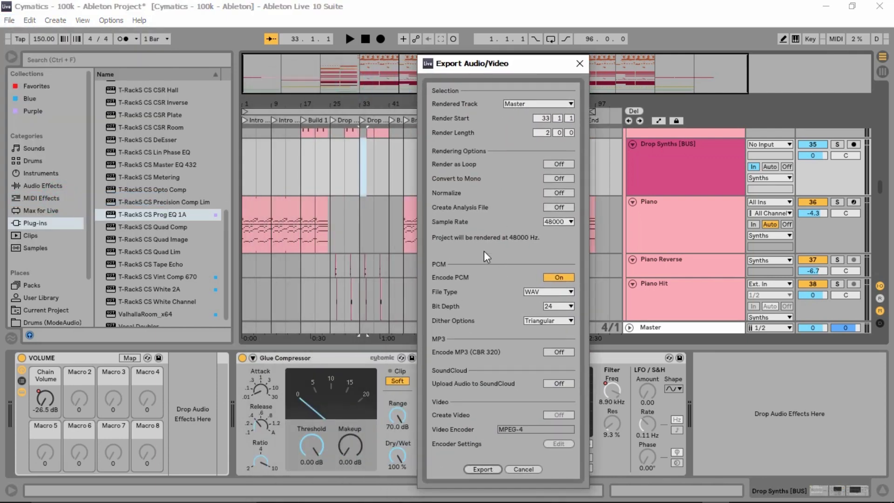
{"action": "left_click", "coordinate": [563, 222]}
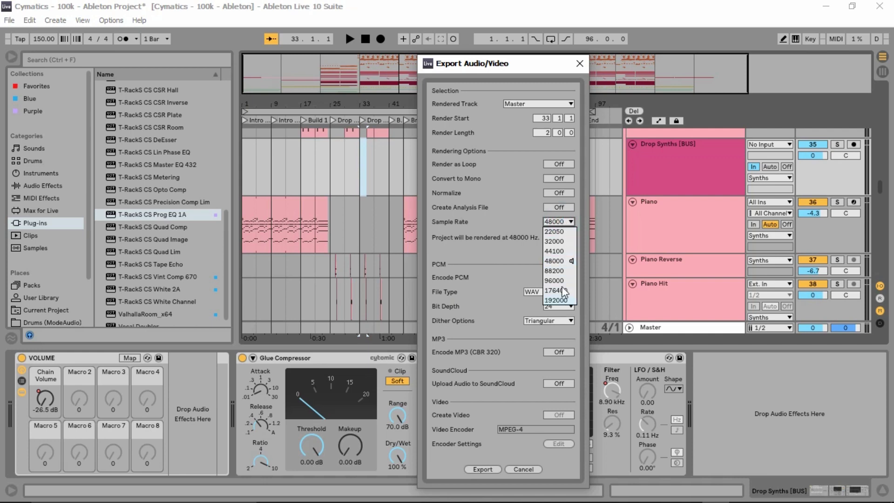
{"action": "left_click", "coordinate": [554, 261]}
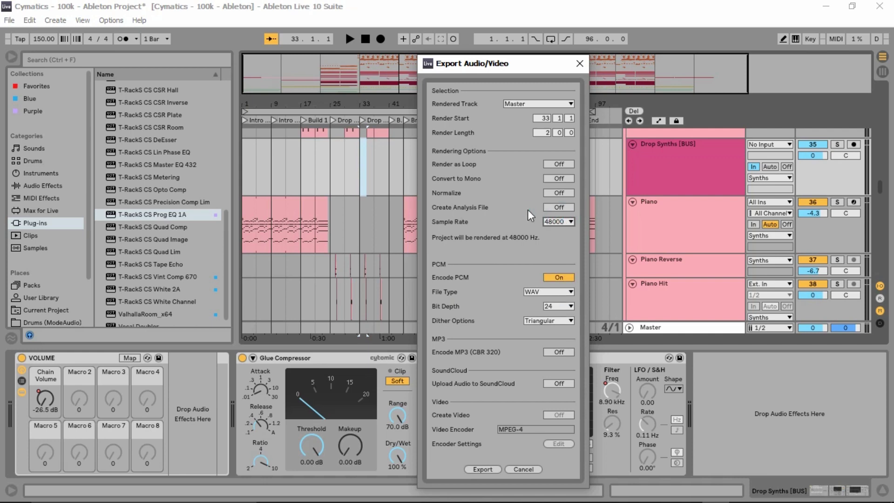
{"action": "left_click", "coordinate": [525, 105]}
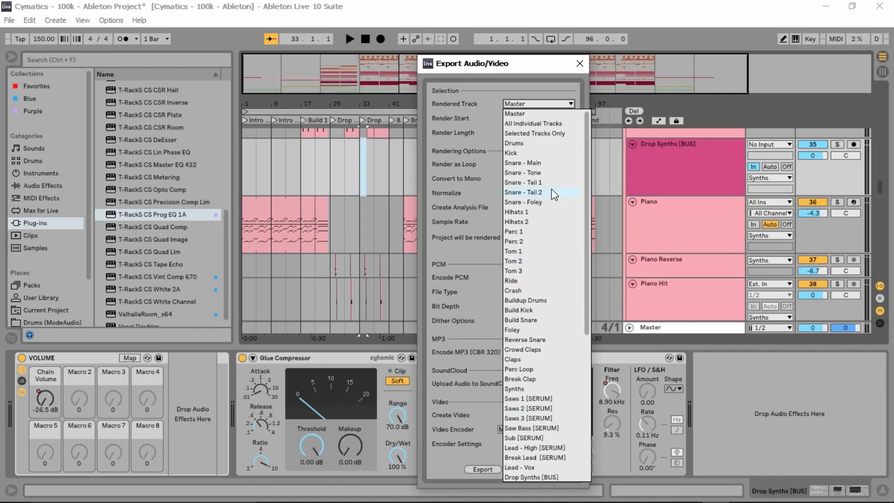